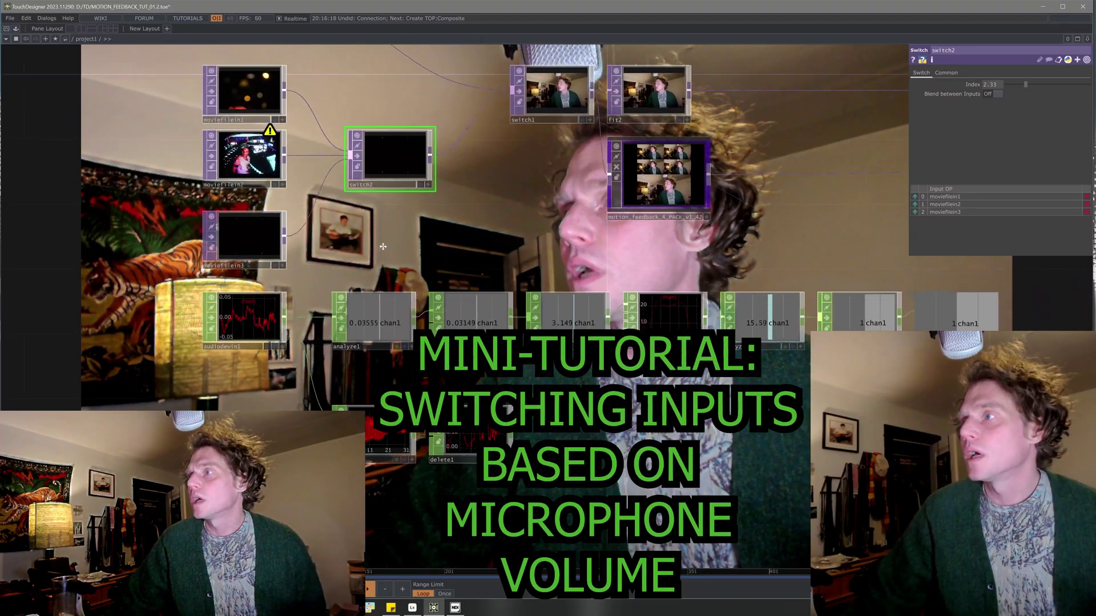
Step: Pan the network left and select videodevin1 to show its Video Device In parameters
drag(394, 250, 447, 283)
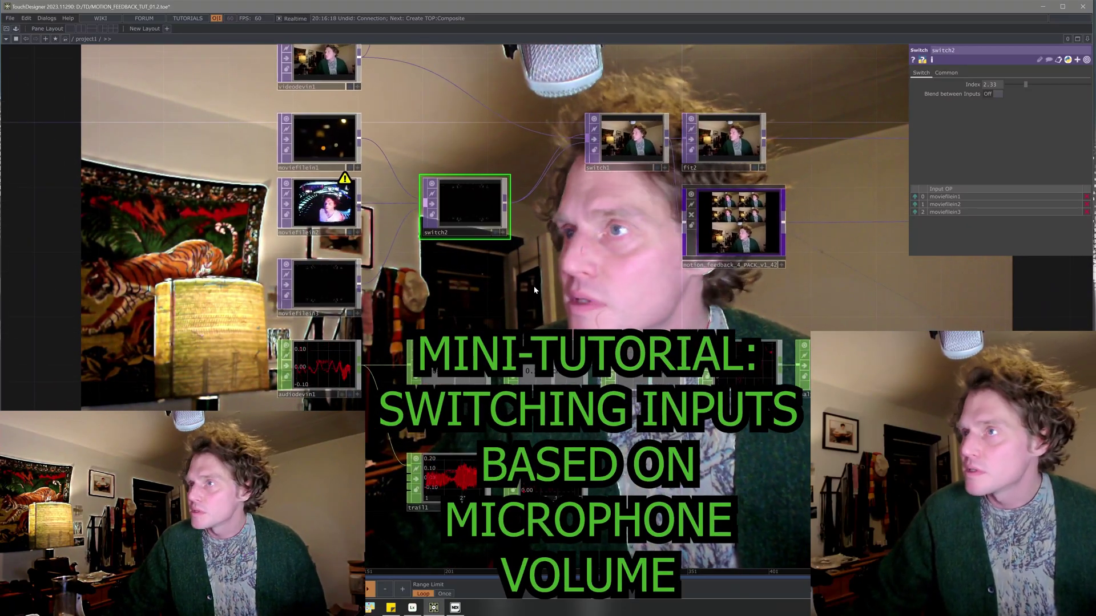
drag(584, 273, 565, 318)
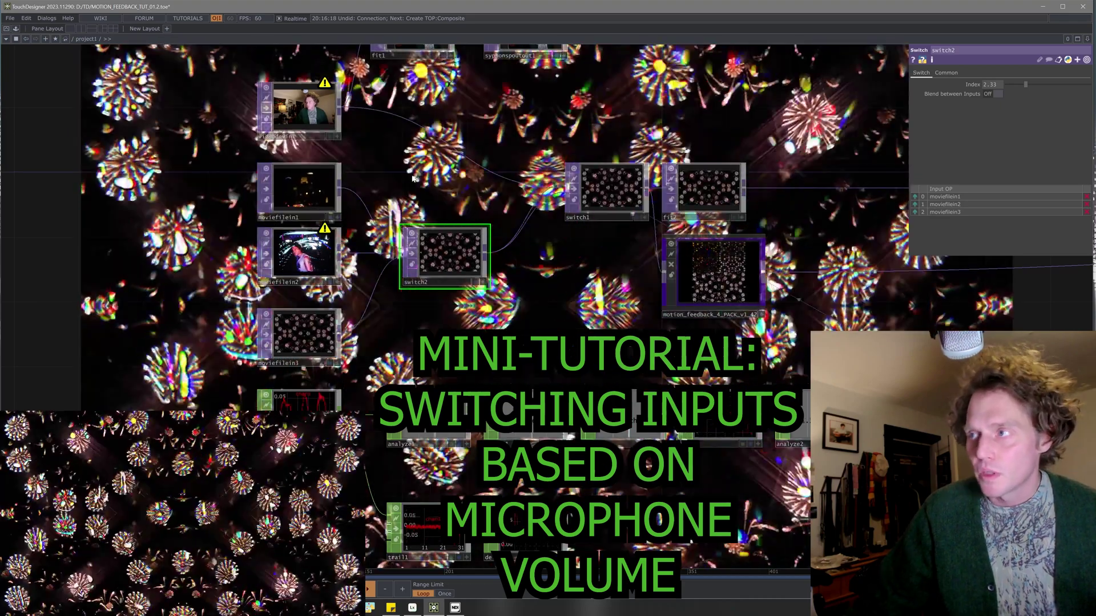
drag(302, 199, 311, 223)
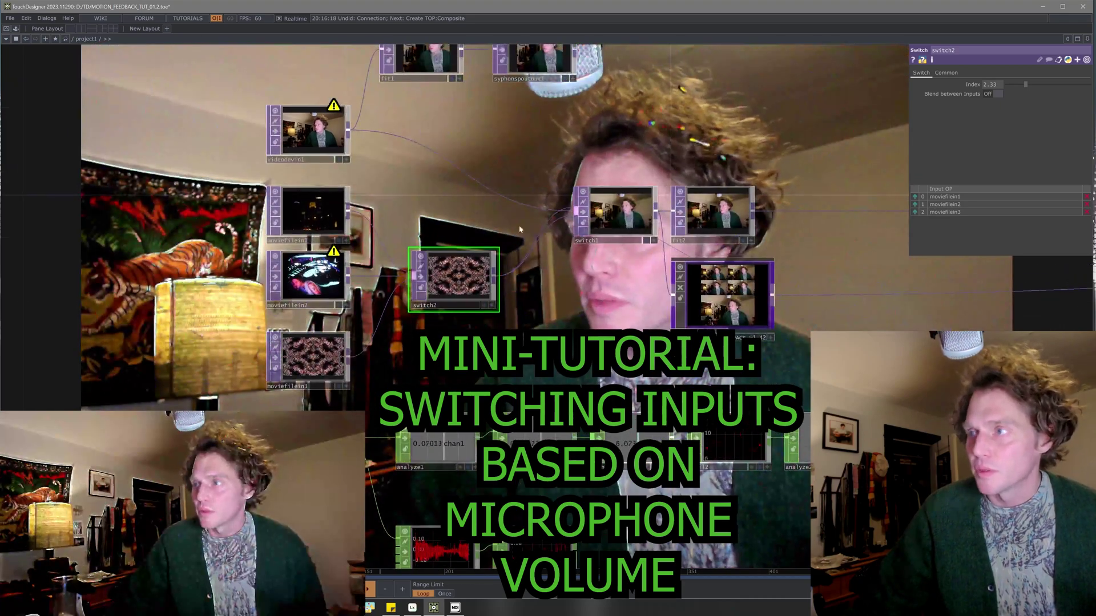
drag(553, 254, 443, 425)
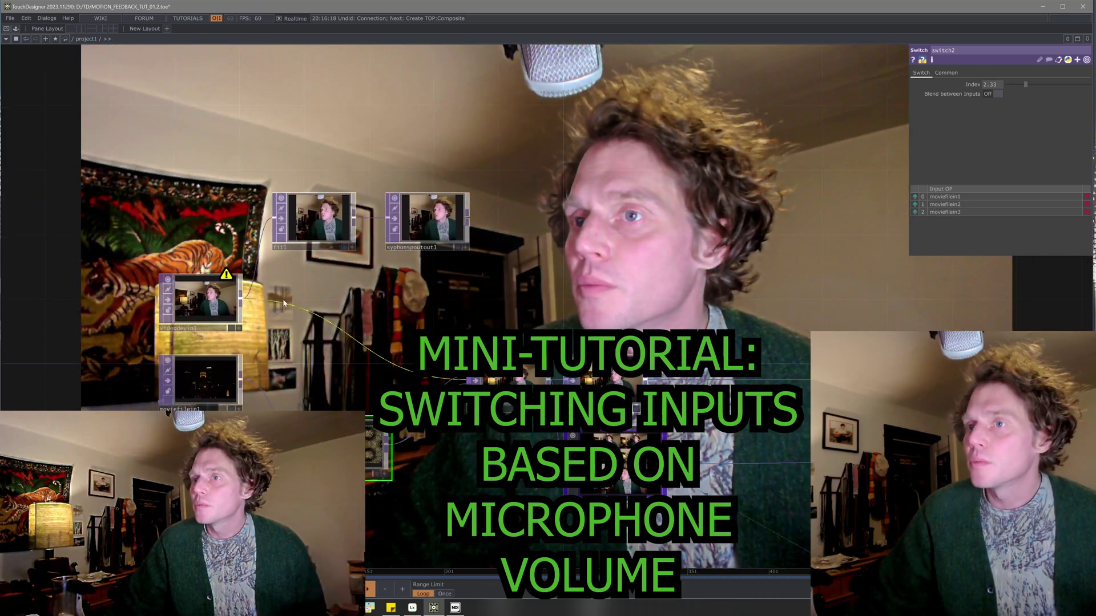
click(205, 306)
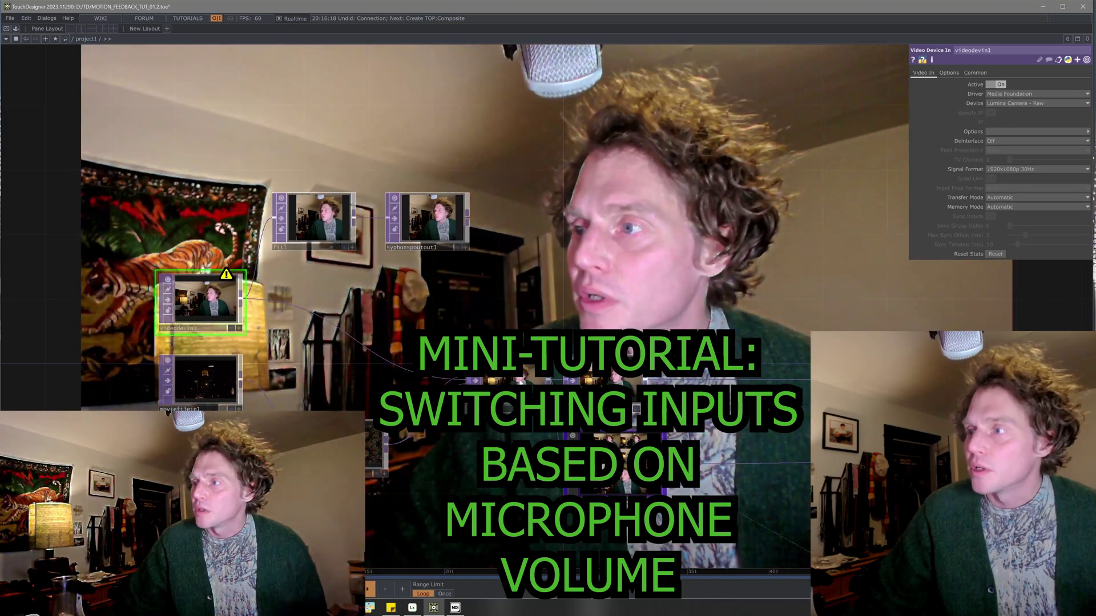
Step: Check switch1's settings, then select audiodevin1 to show its Audio Device In parameters
click(510, 379)
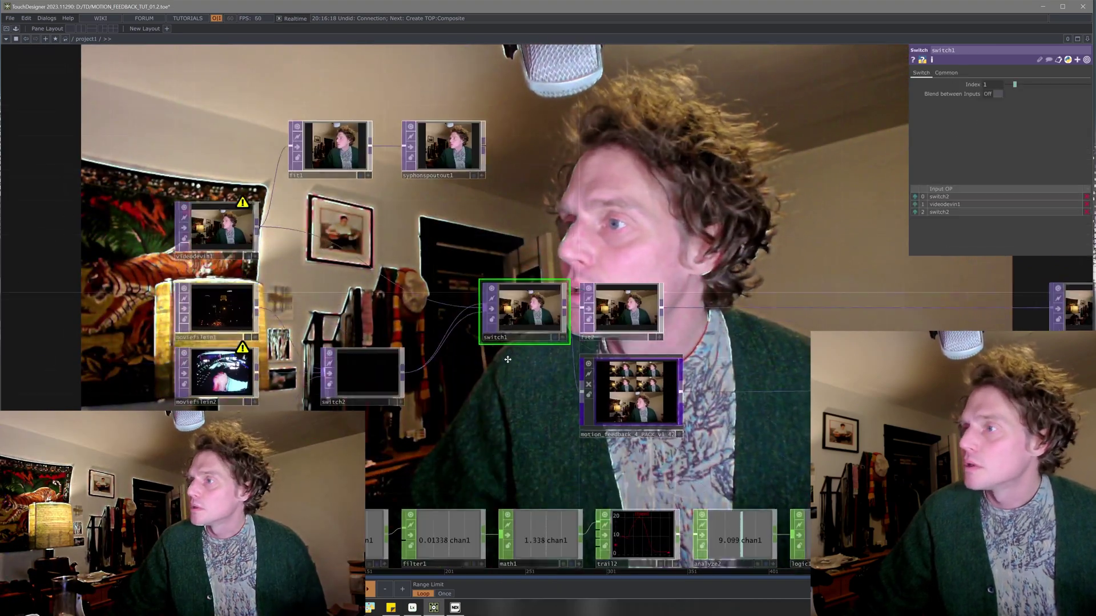
drag(488, 478, 536, 328)
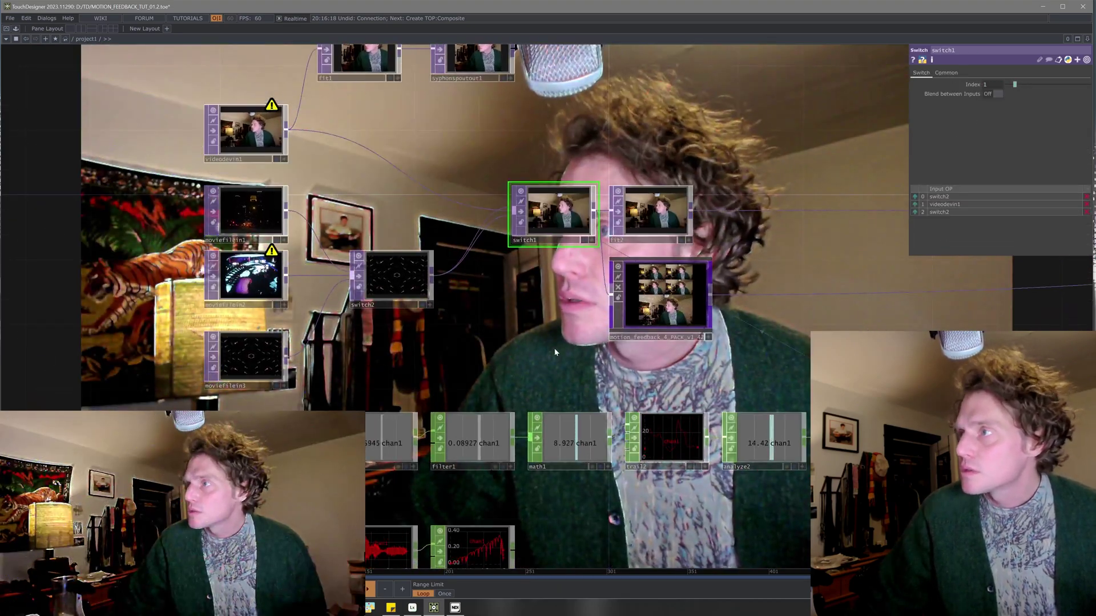
drag(555, 348, 429, 209)
click(98, 300)
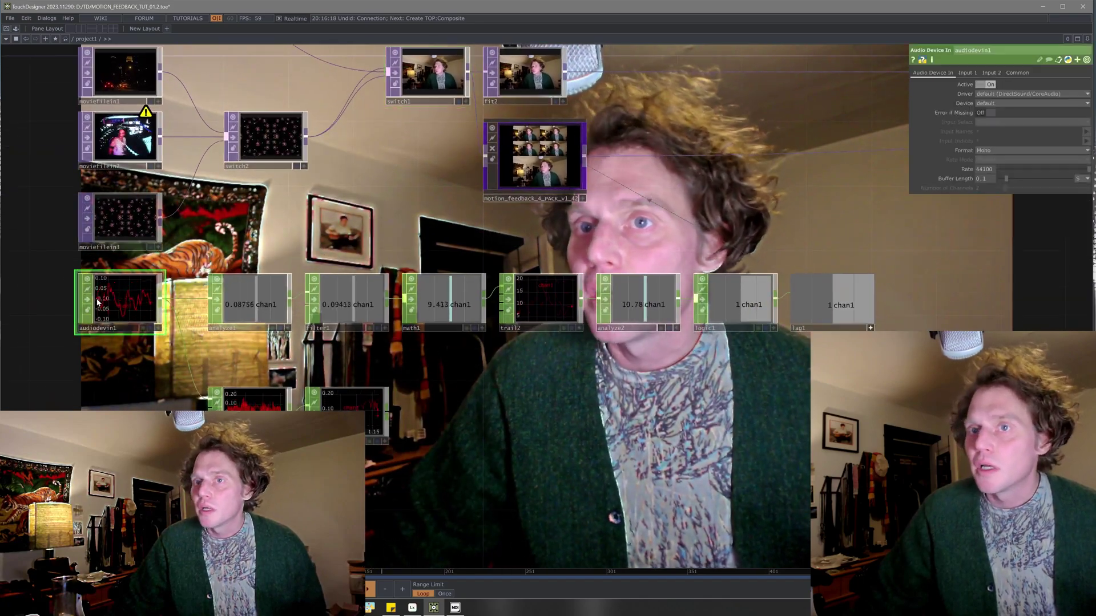
mouse_move(119, 384)
mouse_down()
mouse_move(368, 339)
mouse_move(334, 269)
mouse_up()
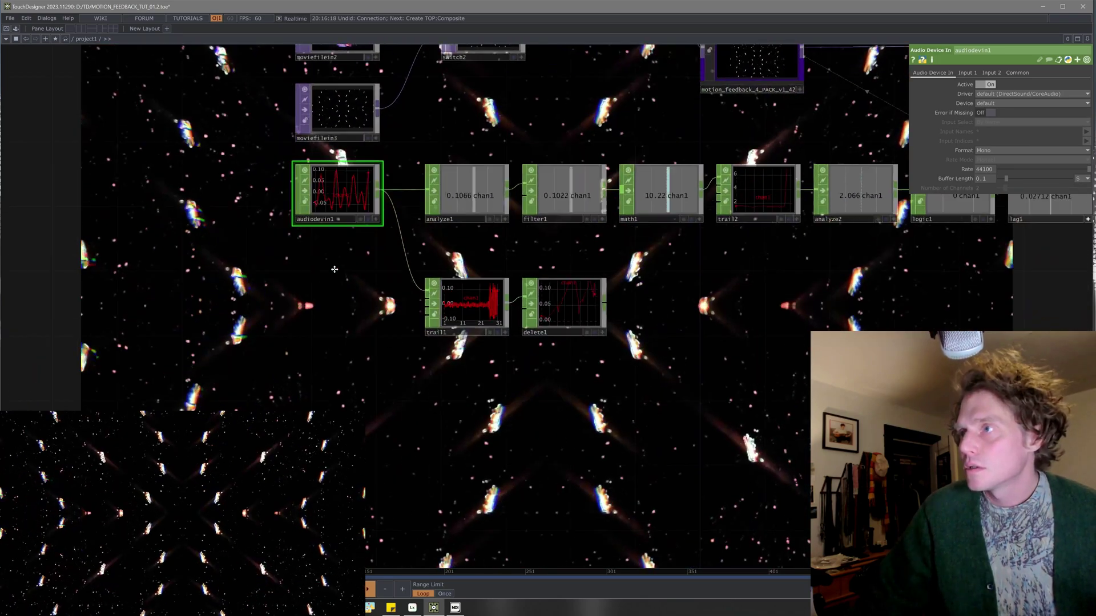
Step: Inspect analyze1, filter1, math1 (range 0–1 mapped to 0–100) and trail2 parameters in turn
click(496, 201)
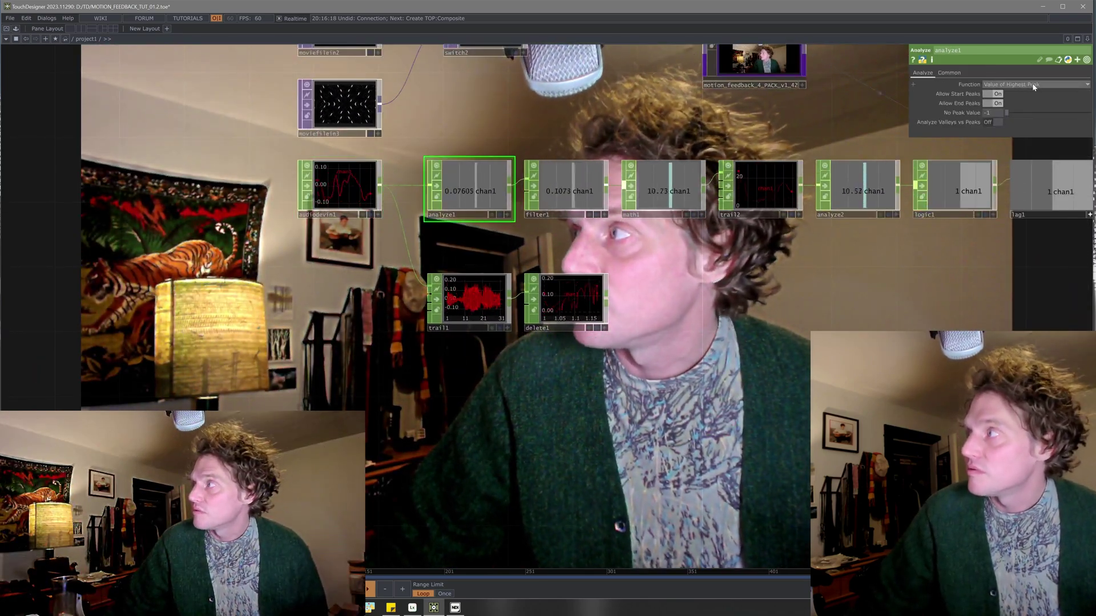
click(581, 193)
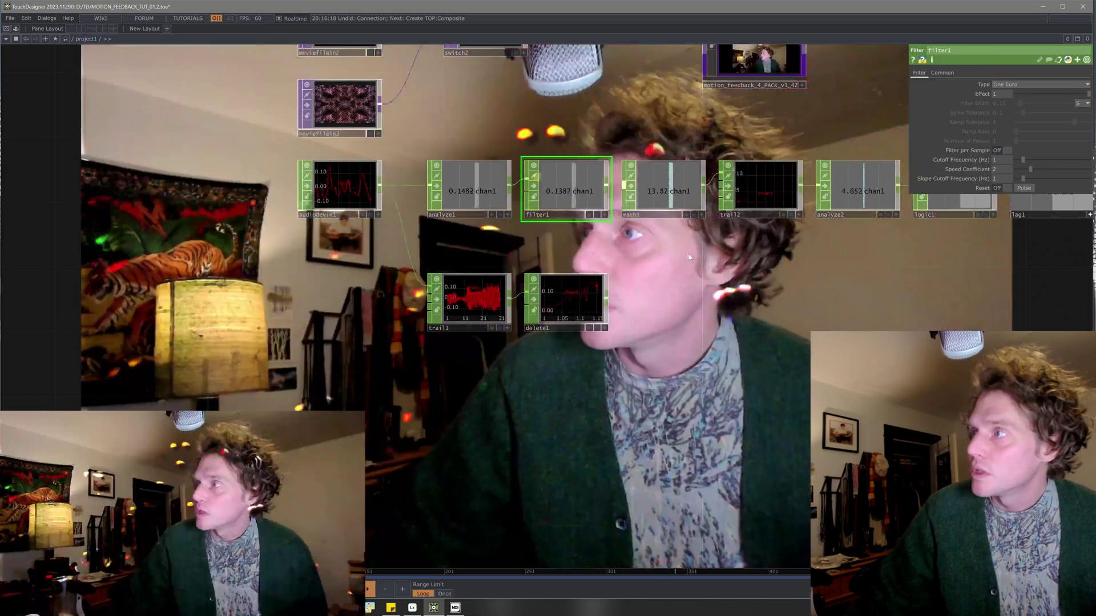
drag(668, 257, 428, 251)
click(512, 196)
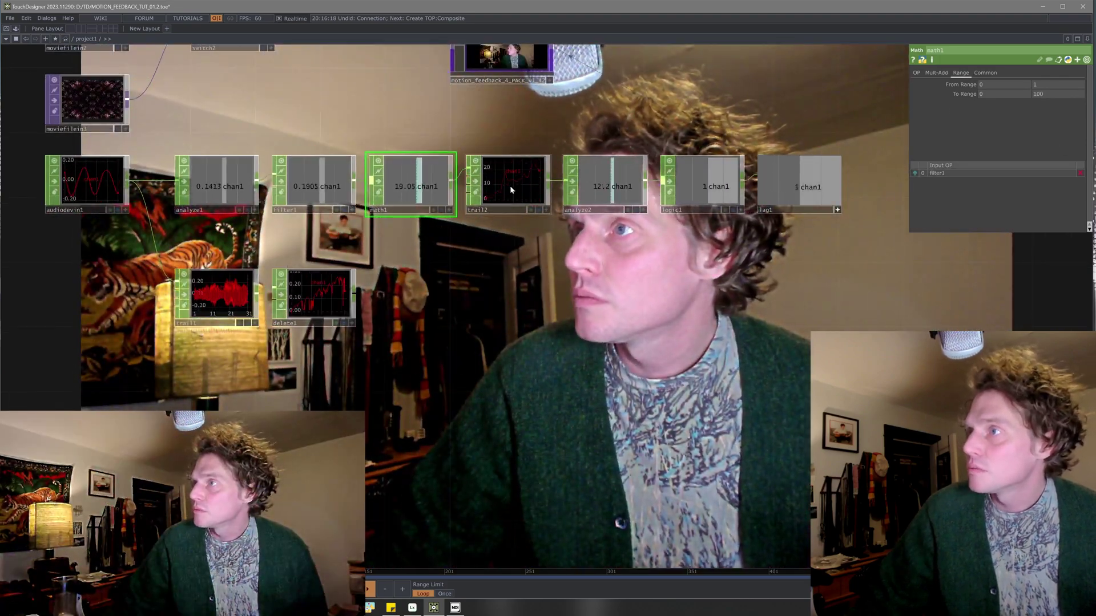
click(509, 186)
drag(514, 248, 374, 249)
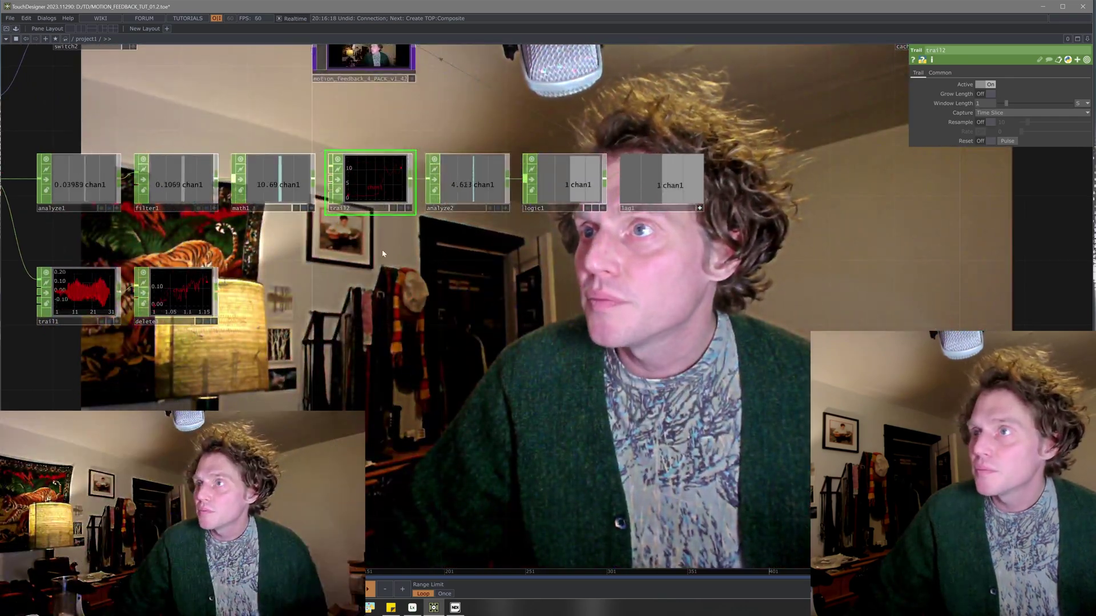
scroll(372, 175, up, 1)
scroll(385, 206, up, 3)
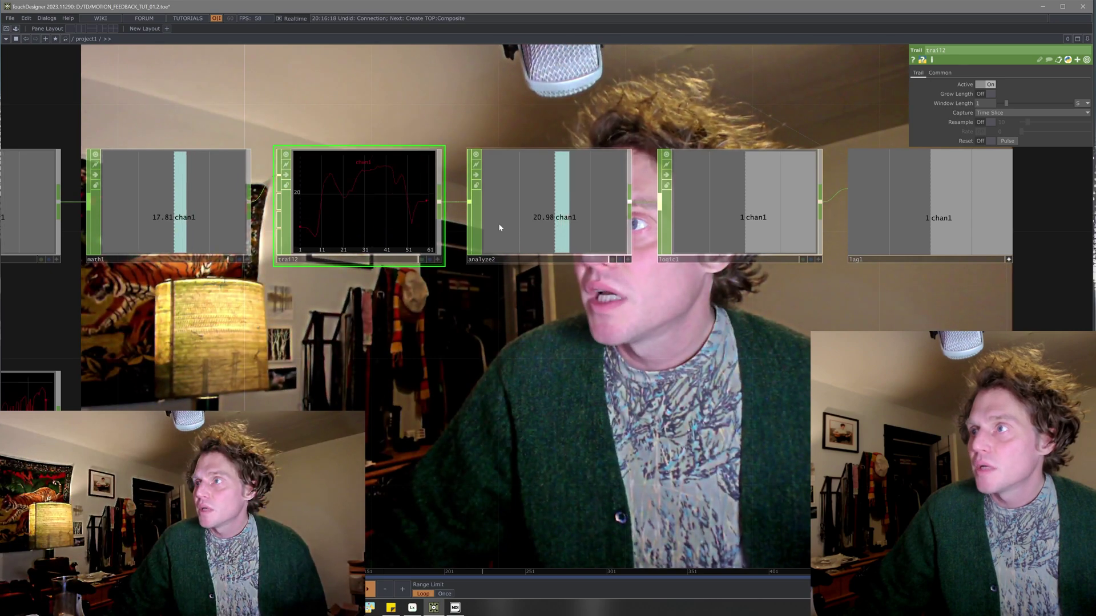
Step: Select analyze2 to view its Average settings, with logic1 and lag1 in view
click(533, 221)
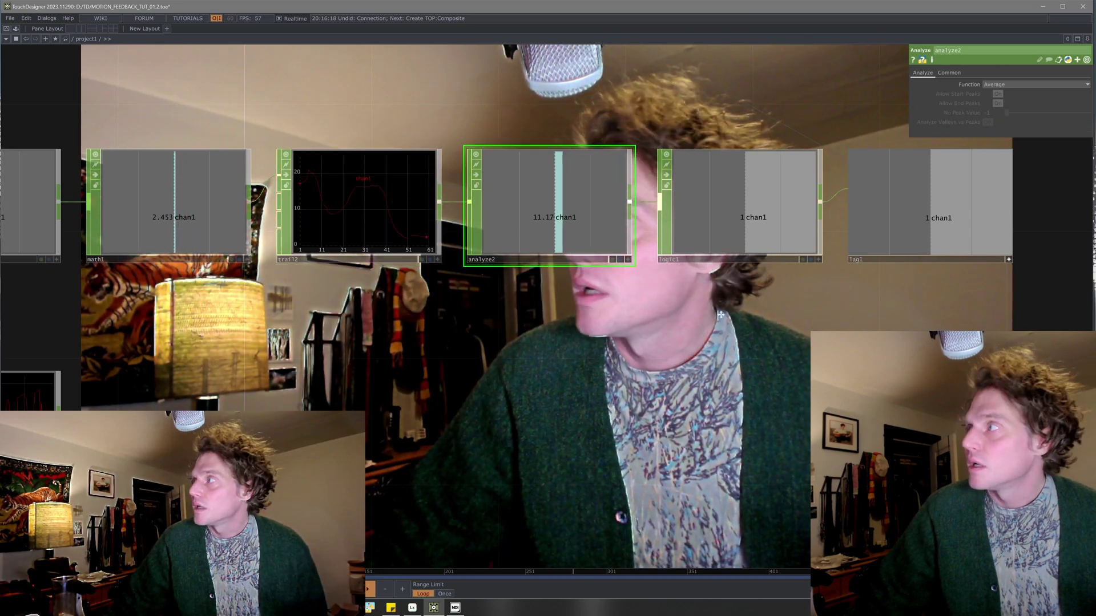
drag(698, 315, 480, 323)
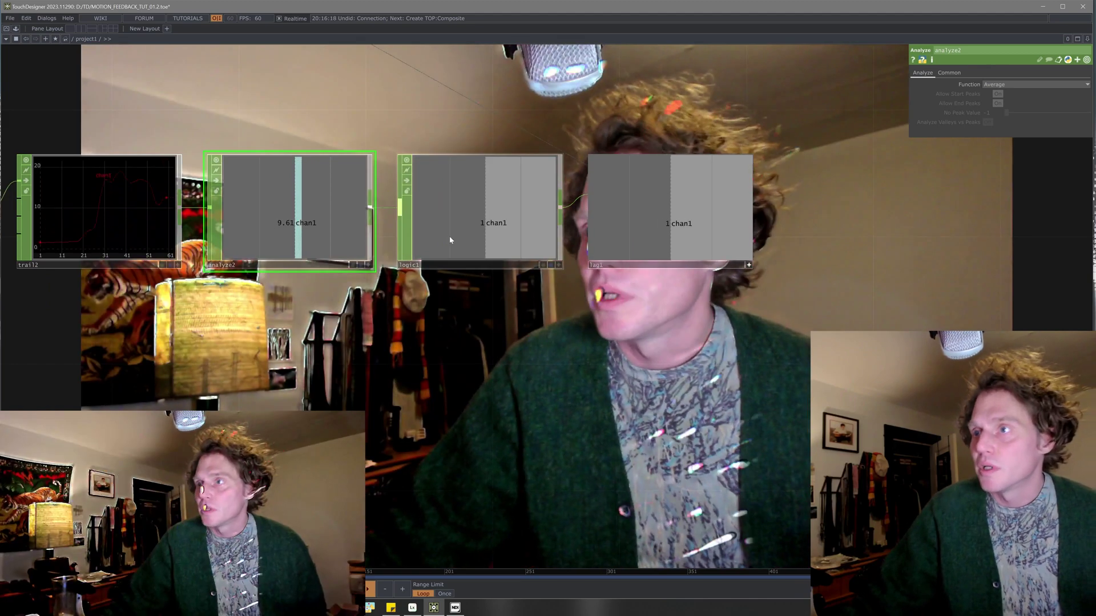
Step: Set logic1's Bounds to 3–1000, changing the upper value from 100
click(470, 240)
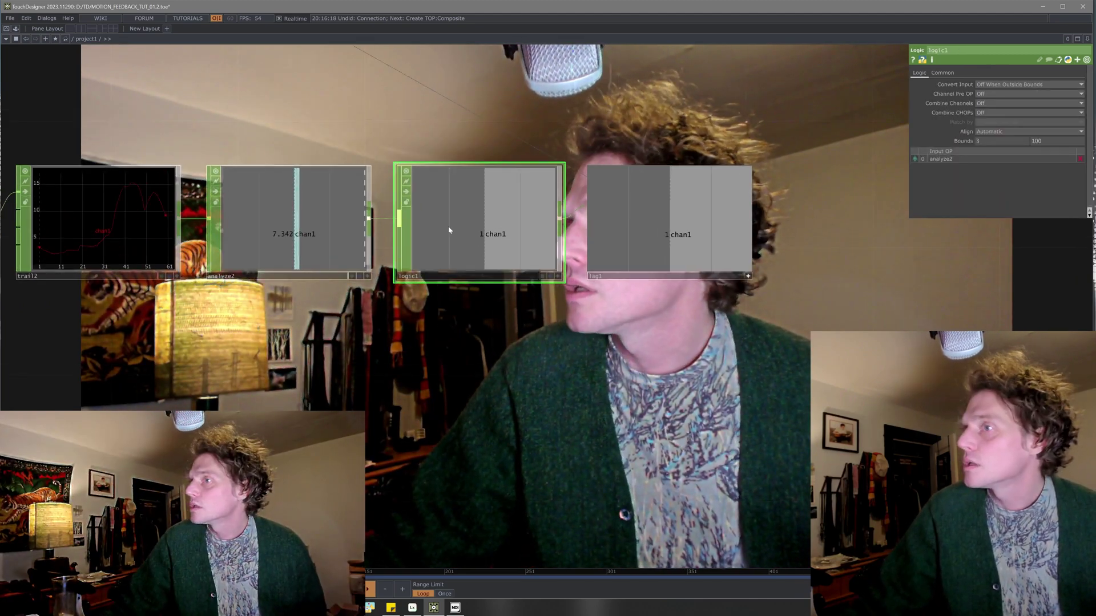
drag(344, 338, 505, 339)
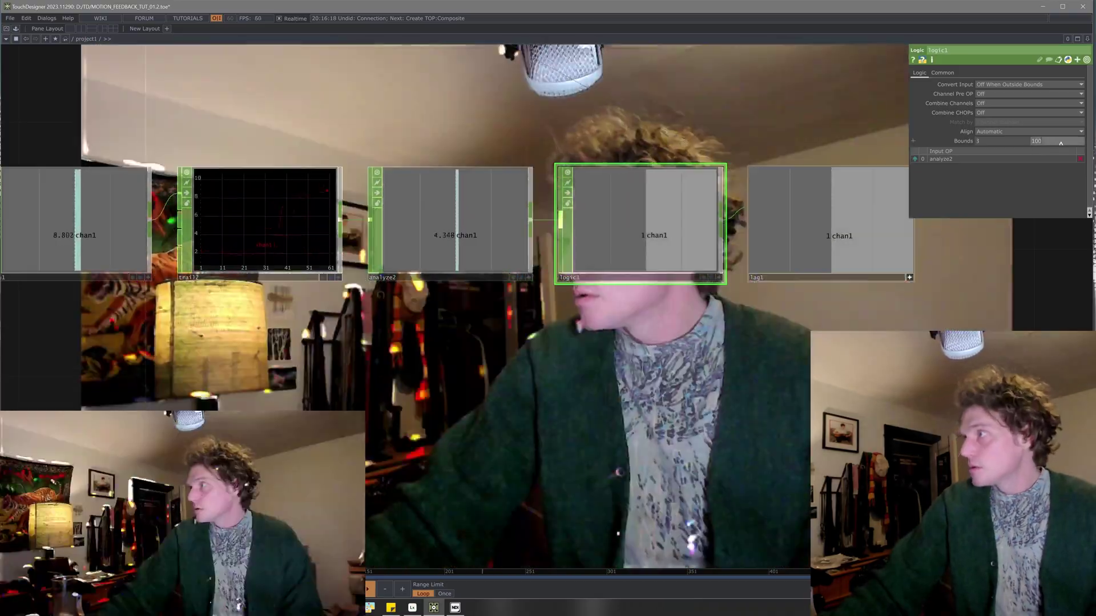
text(0)
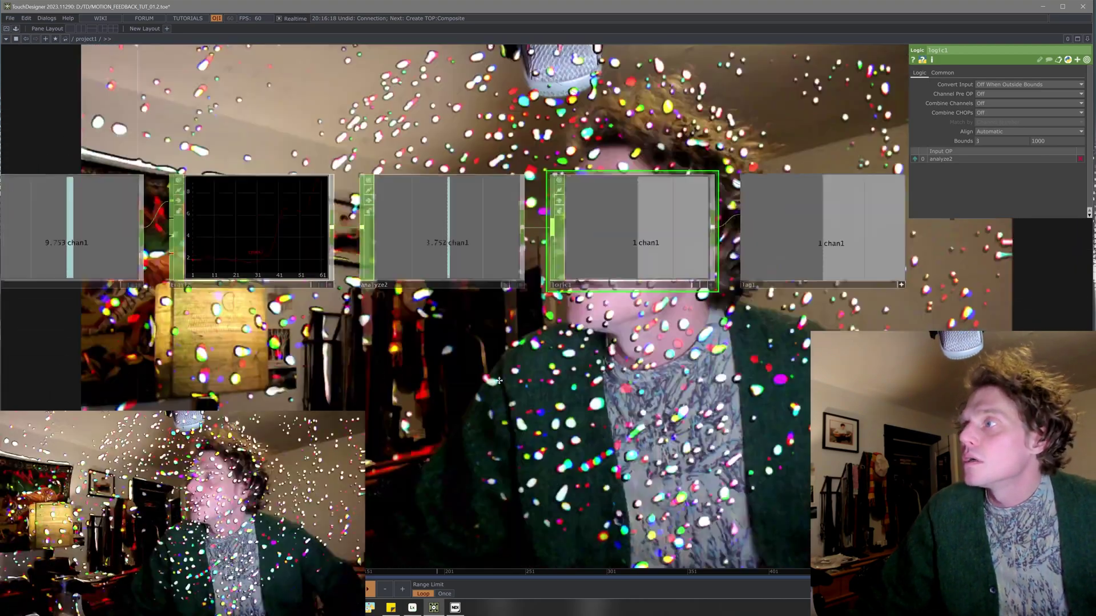
drag(596, 364, 491, 379)
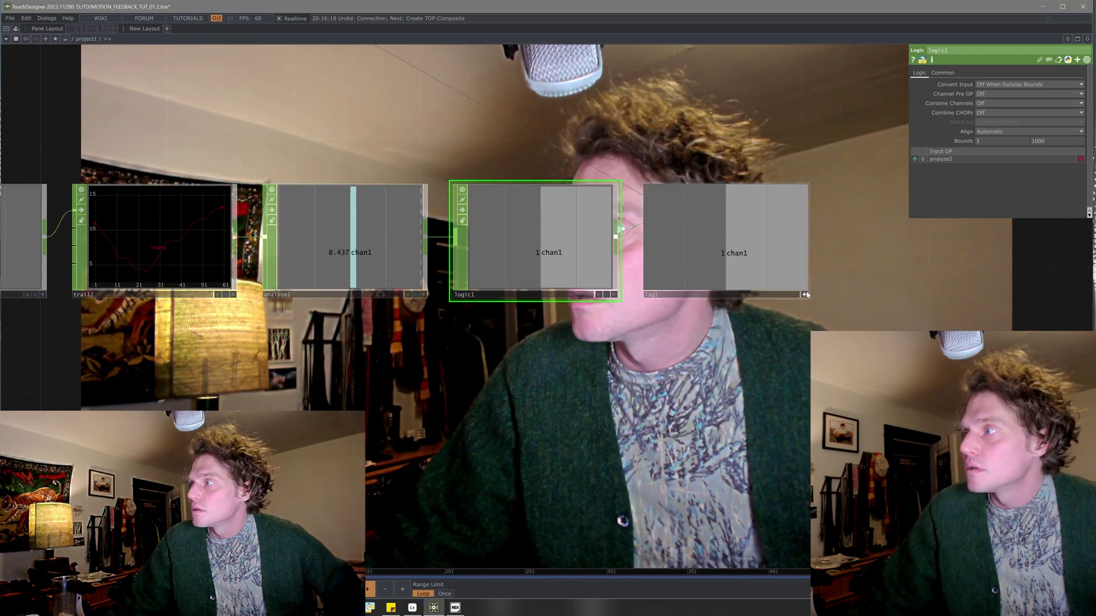
Step: Select lag1 to show its Lag Value settings of 0 and 0.5 seconds
click(772, 259)
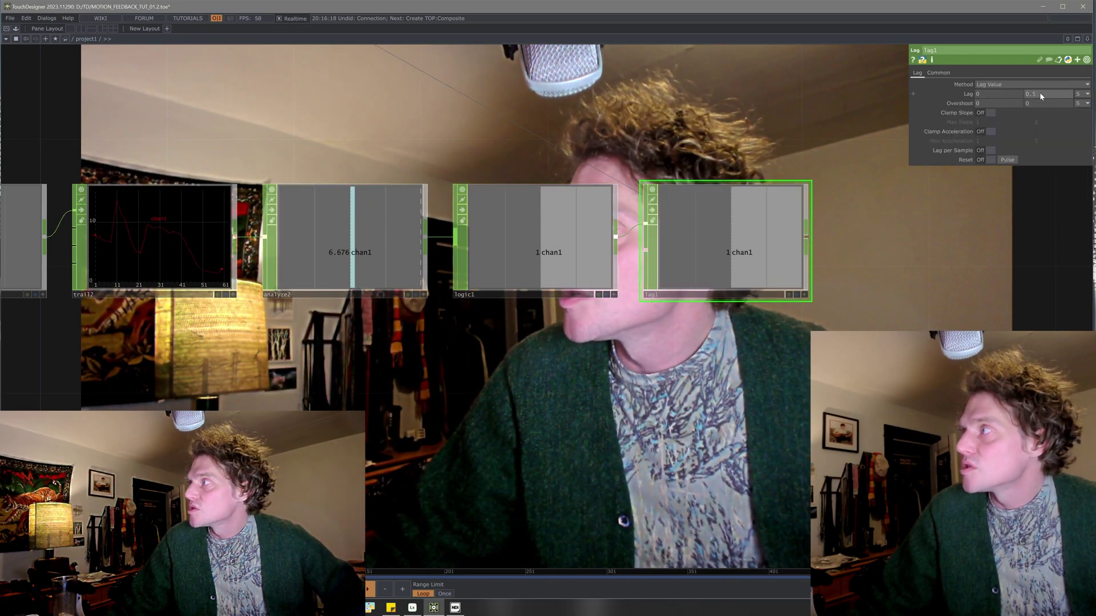